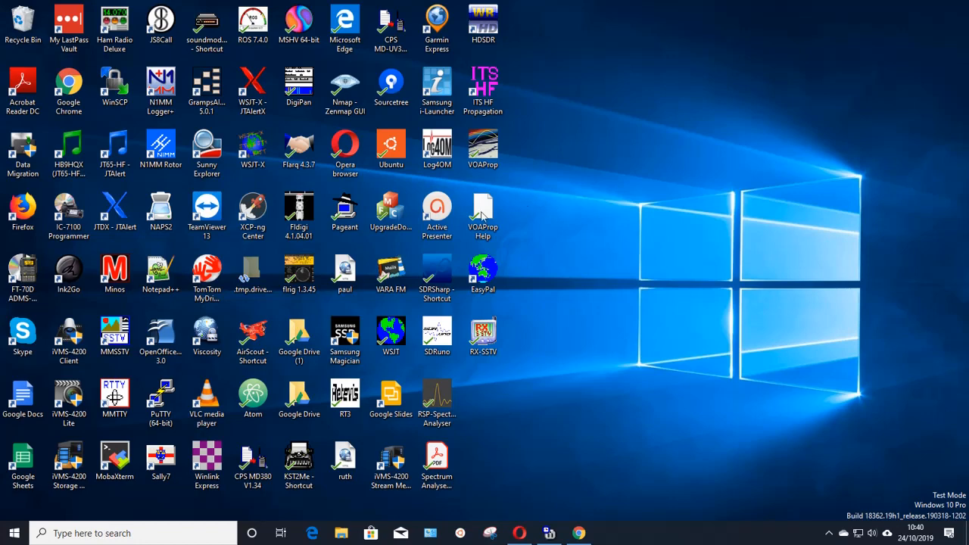
Search Windows for "device" and open Device Manager in a maximized window.
{"action": "left_click", "coordinate": [165, 531]}
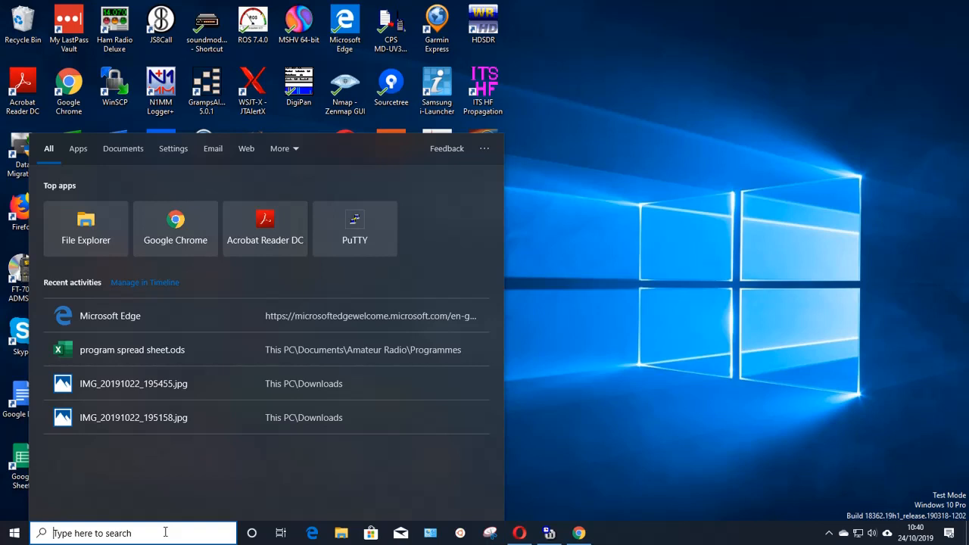
{"action": "type", "text": "de"}
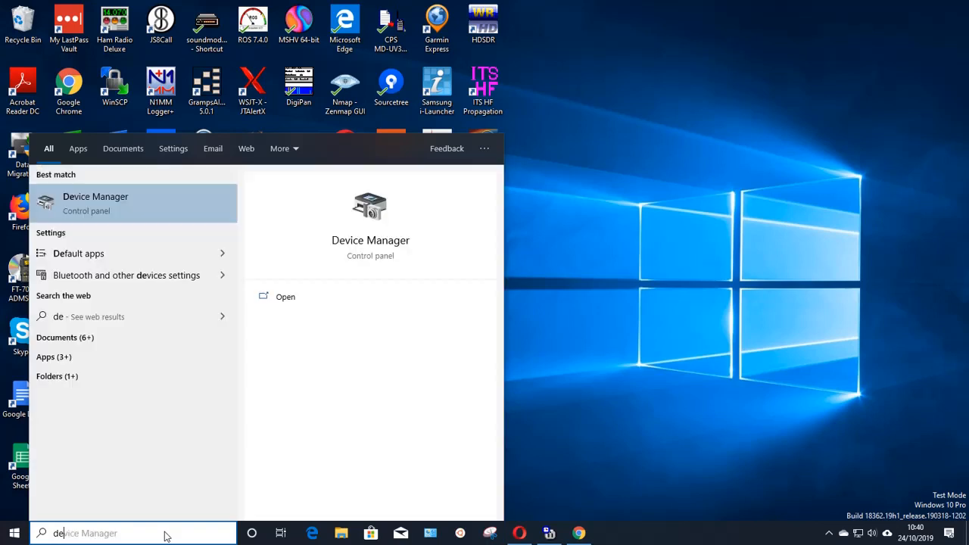
{"action": "type", "text": "vice"}
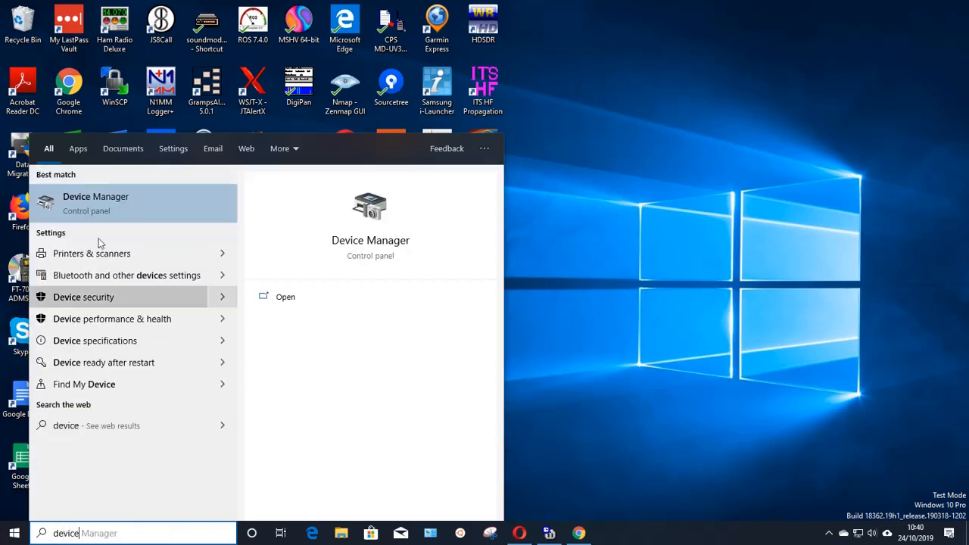
{"action": "left_click", "coordinate": [109, 205]}
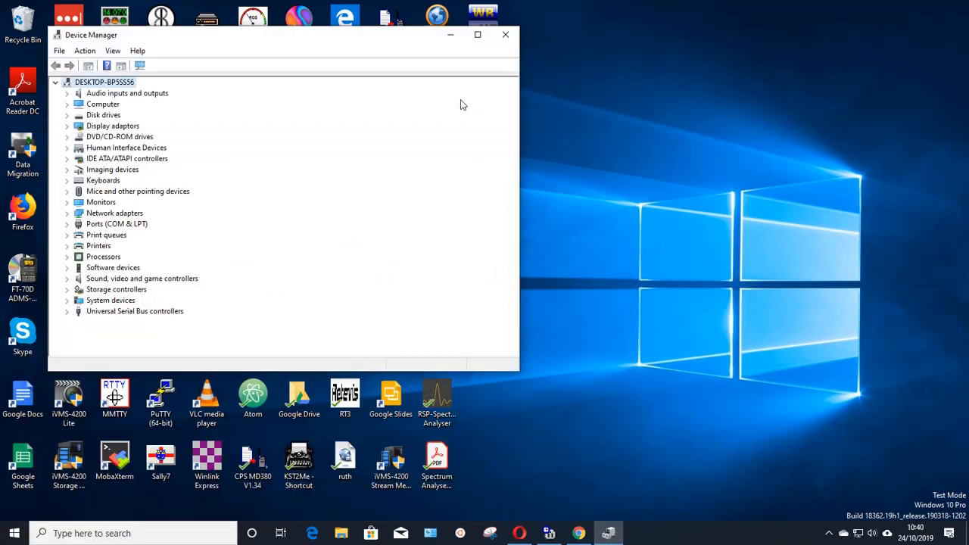
{"action": "left_click", "coordinate": [478, 34]}
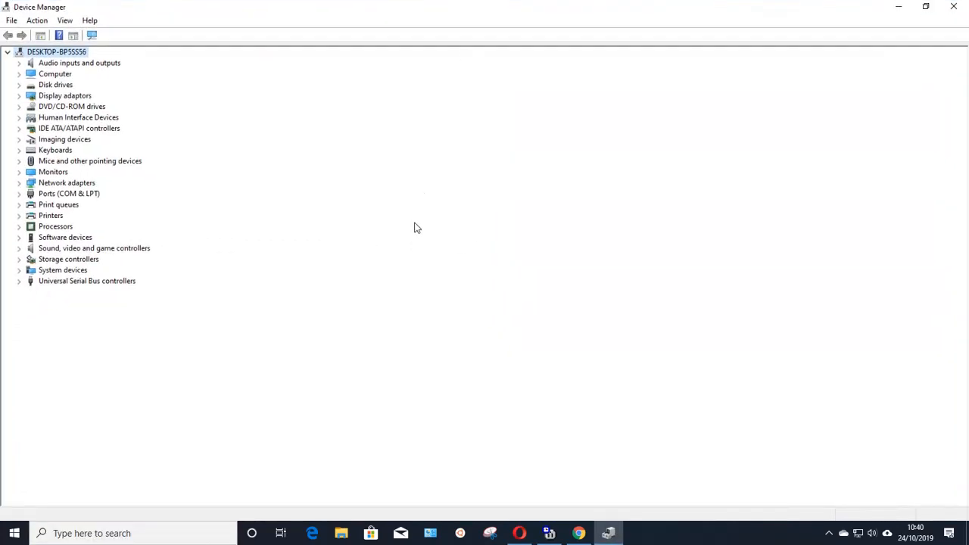
Examine the devices under Ports (COM & LPT) and Sound, video and game controllers, then minimize Device Manager.
{"action": "left_click", "coordinate": [19, 194]}
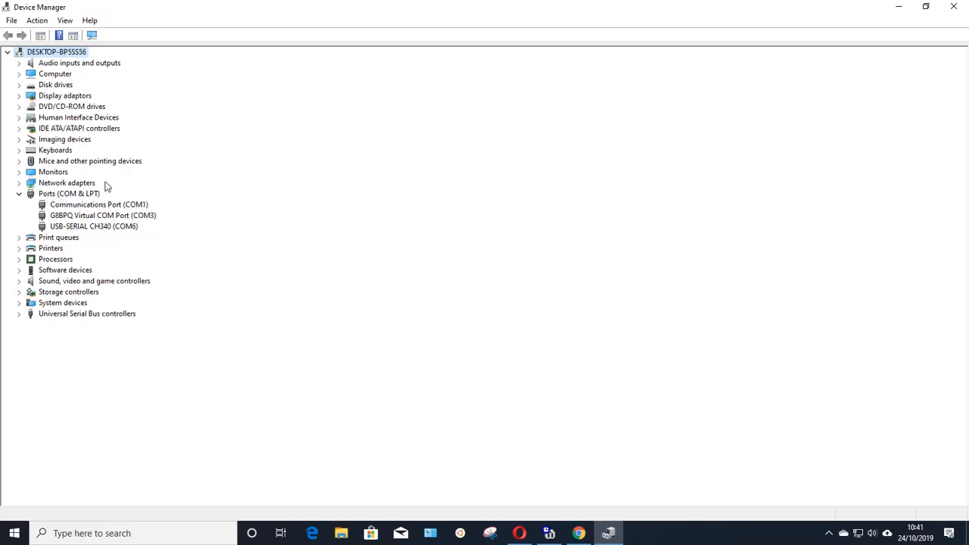
{"action": "left_click", "coordinate": [20, 282]}
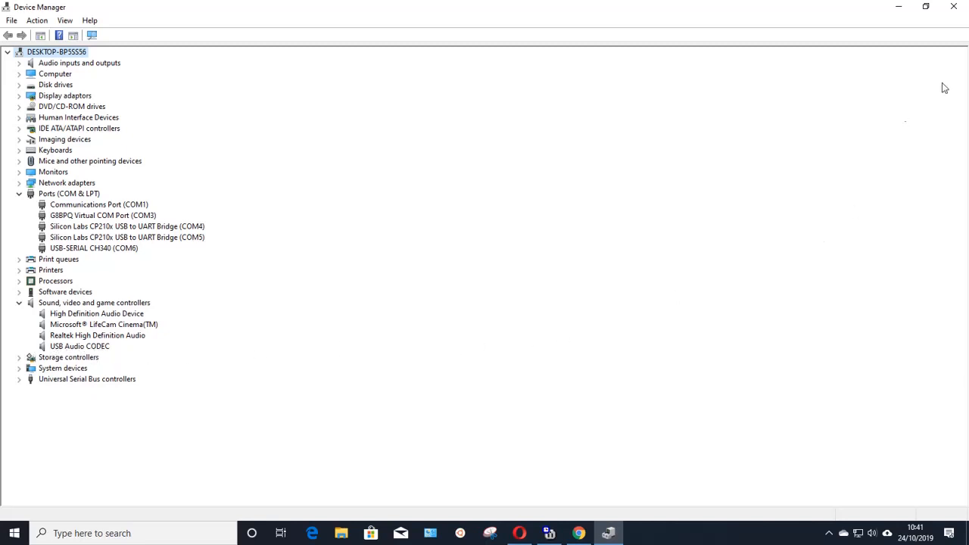
{"action": "left_click", "coordinate": [899, 9]}
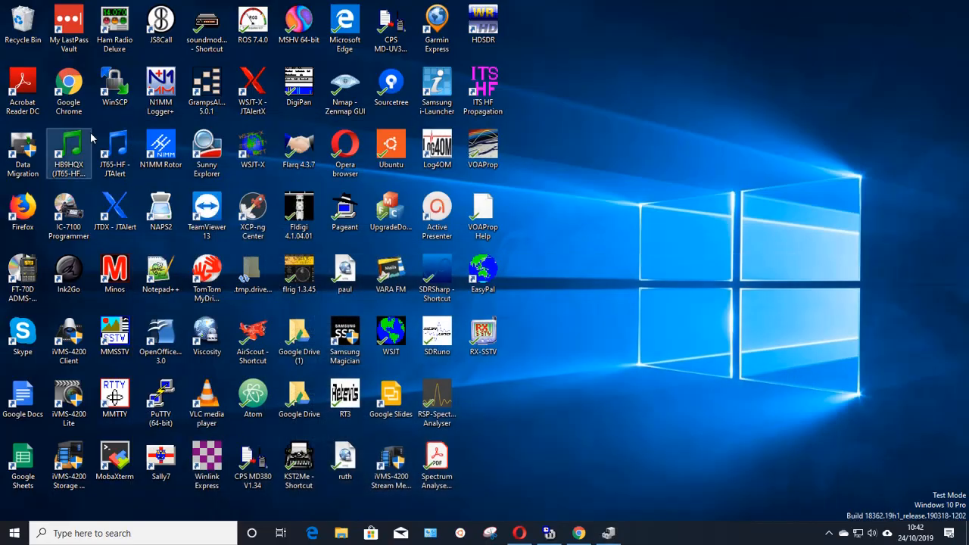
Launch Ham Radio Deluxe and browse the ICOM radio models for a new connection, keeping IC-7100-V2.
{"action": "left_click", "coordinate": [118, 44]}
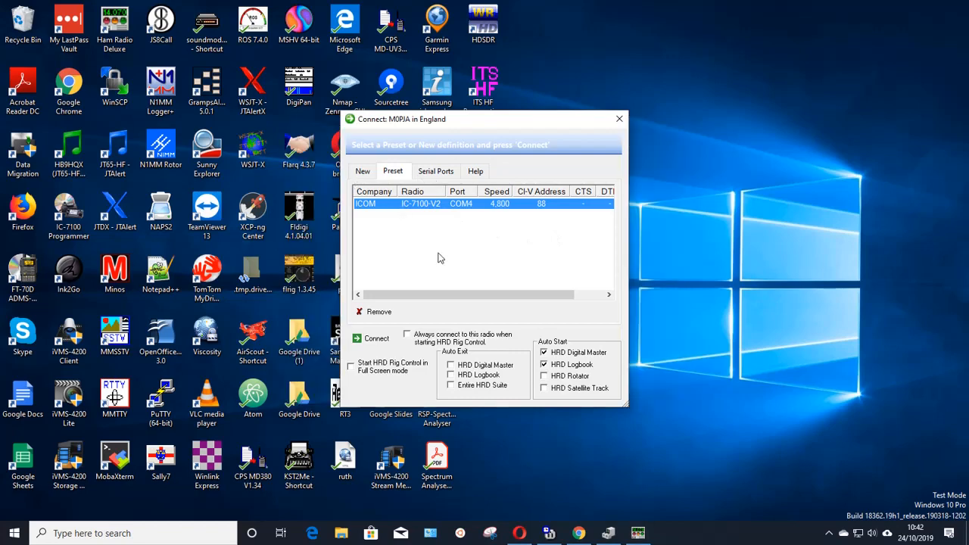
{"action": "left_click", "coordinate": [363, 172]}
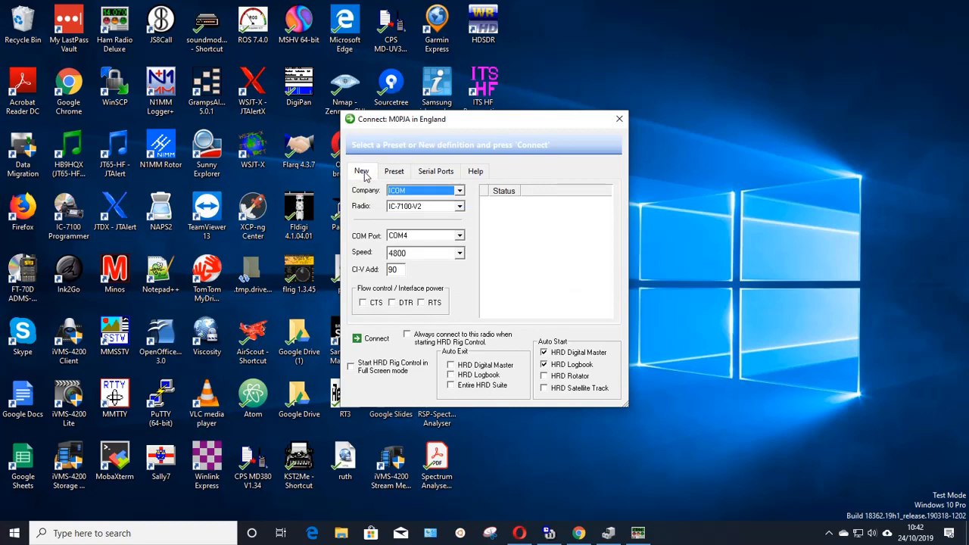
{"action": "left_click", "coordinate": [460, 208]}
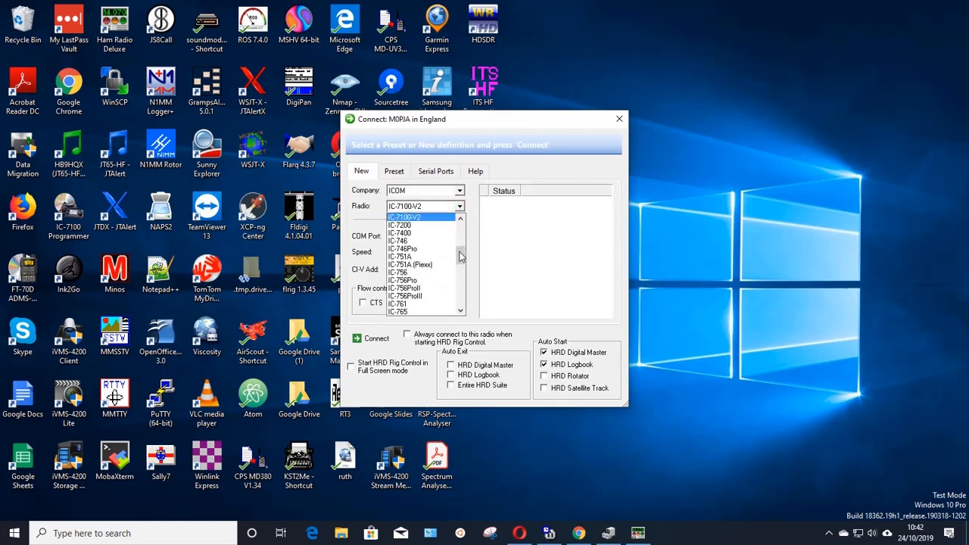
{"action": "left_click_drag", "start_coordinate": [459, 258], "coordinate": [460, 252]}
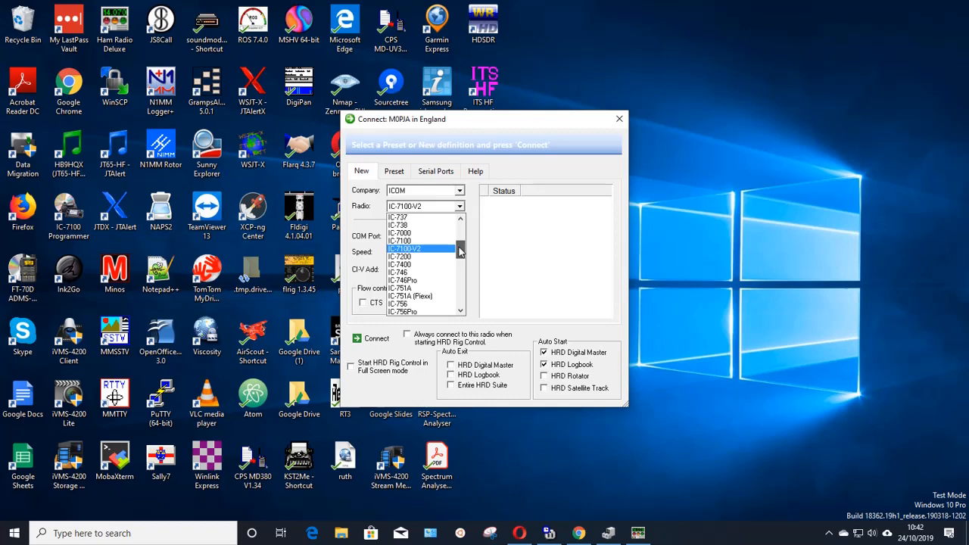
{"action": "left_click", "coordinate": [438, 208]}
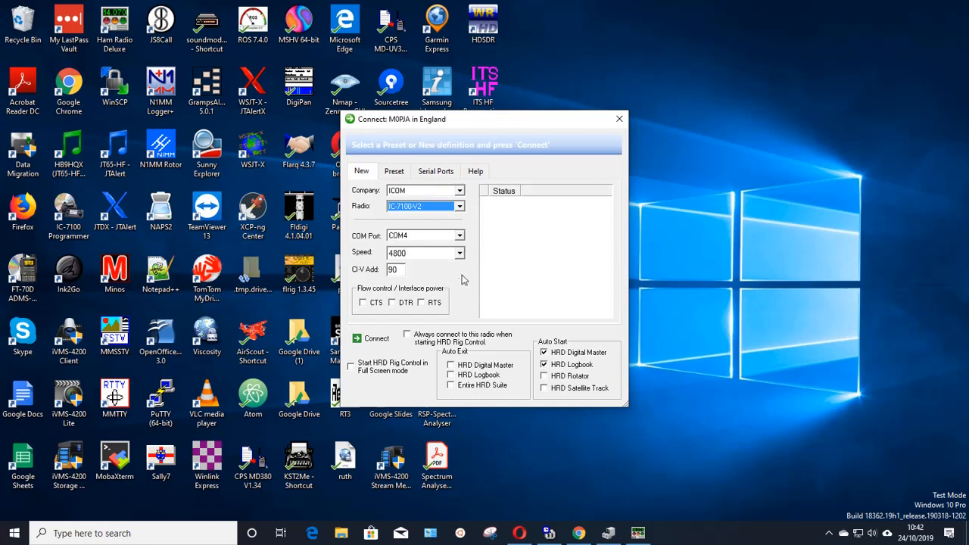
Examine the available COM port and speed choices for the new connection, leaving COM4 and 4800 selected.
{"action": "left_click", "coordinate": [459, 236]}
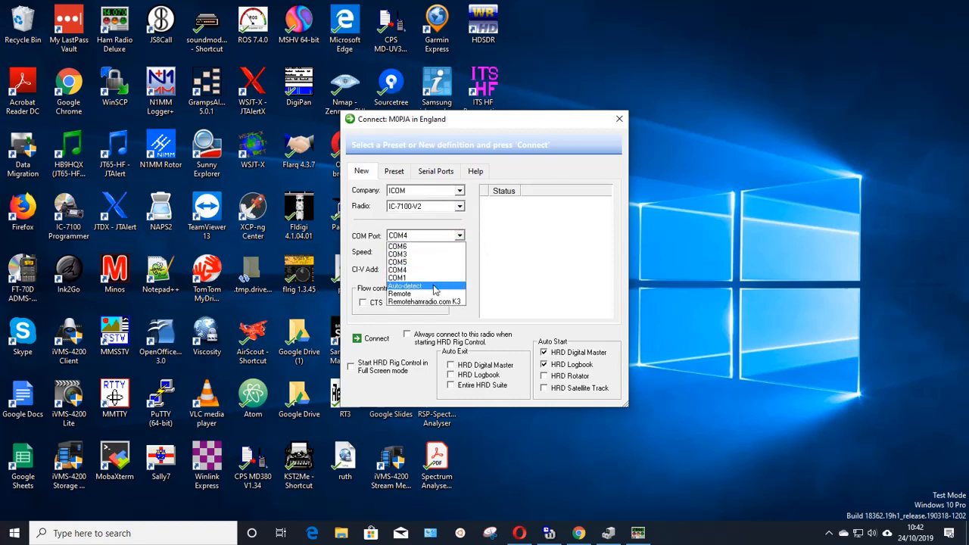
{"action": "left_click", "coordinate": [475, 255]}
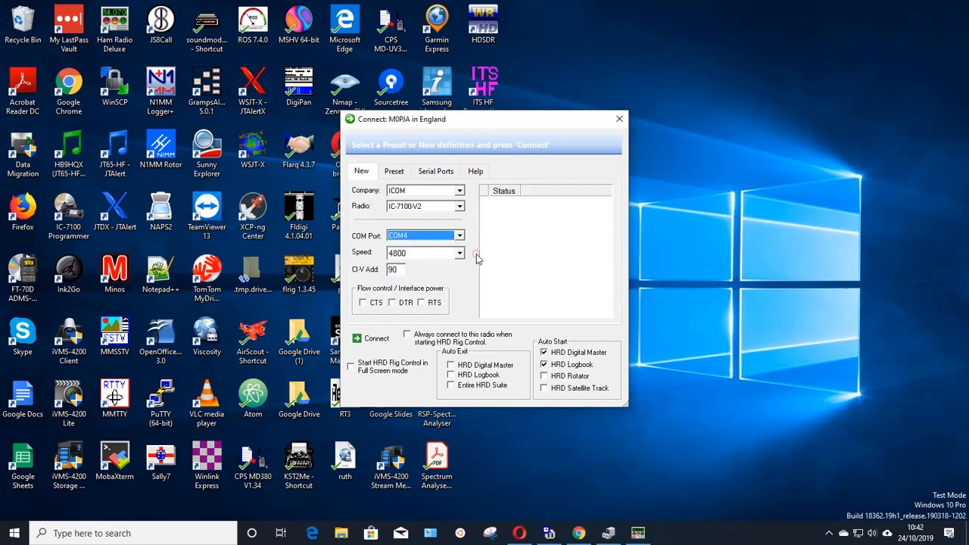
{"action": "left_click", "coordinate": [459, 252]}
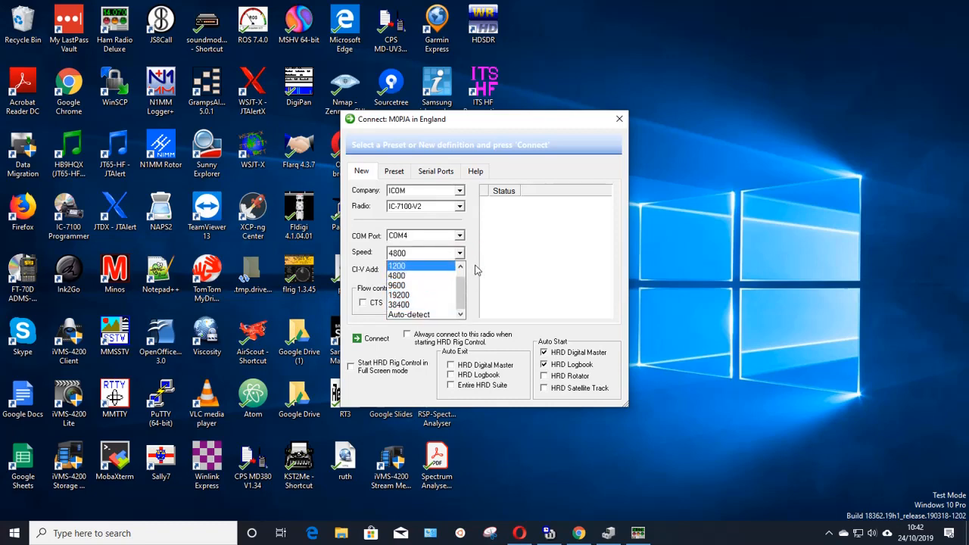
{"action": "left_click", "coordinate": [476, 267]}
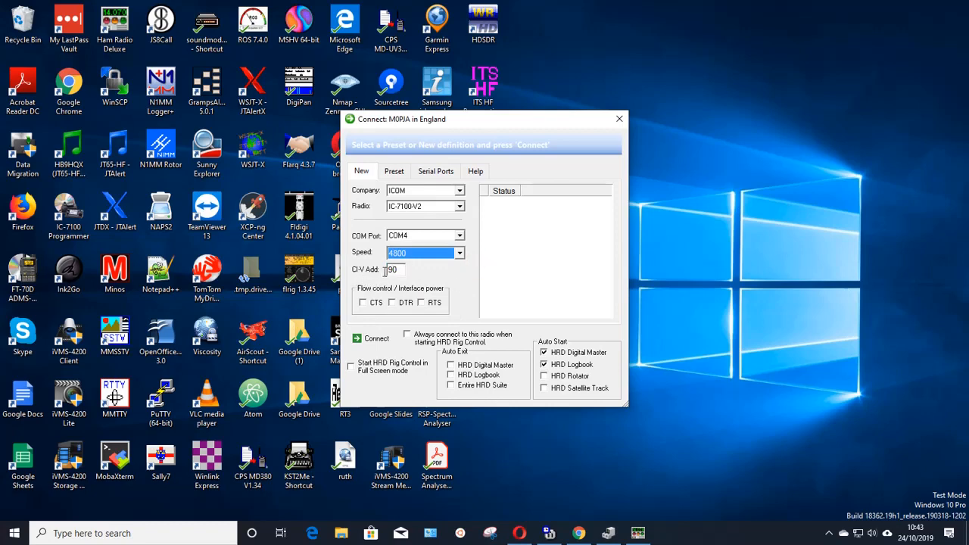
Connect to the preset ICOM IC-7100-V2 on COM4 and bring up the HRD Rig Control window.
{"action": "left_click", "coordinate": [394, 172]}
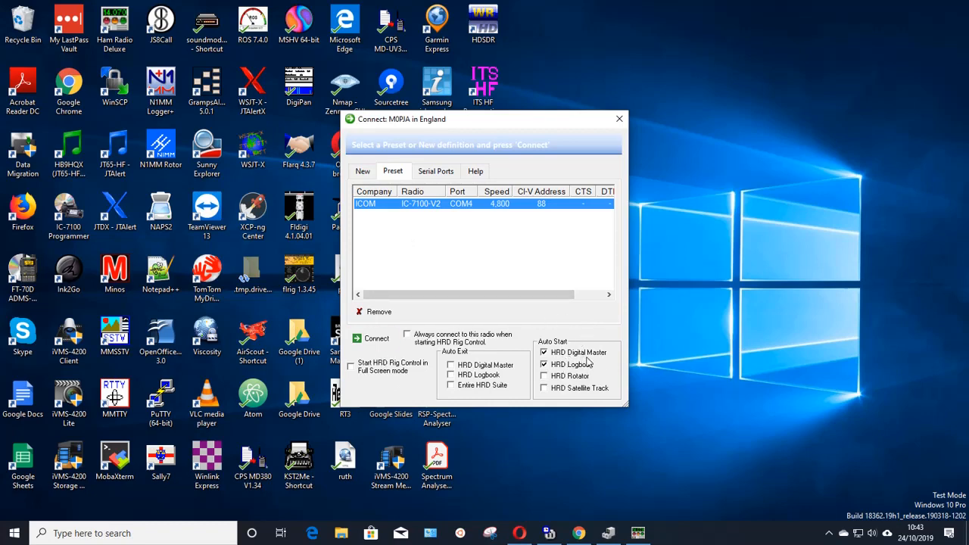
{"action": "left_click", "coordinate": [382, 342]}
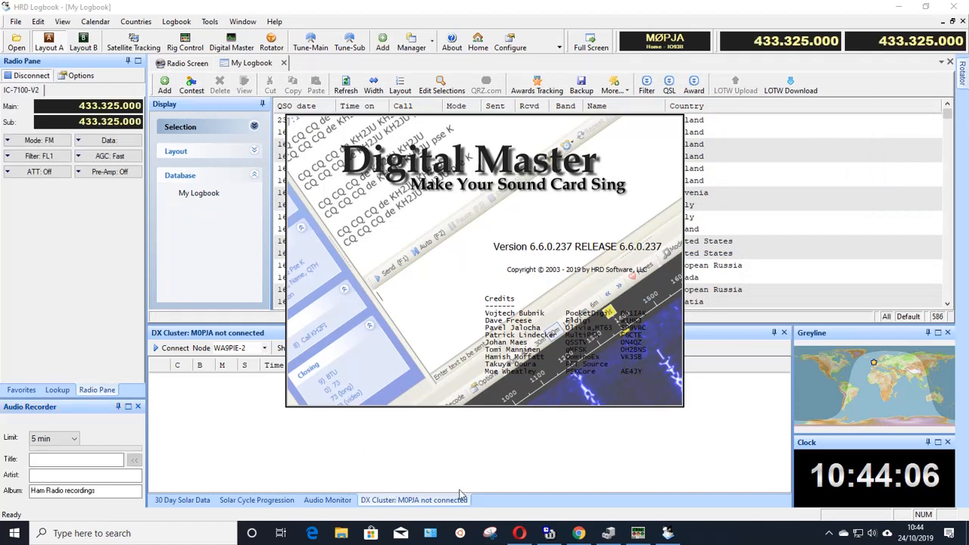
{"action": "left_click", "coordinate": [639, 534]}
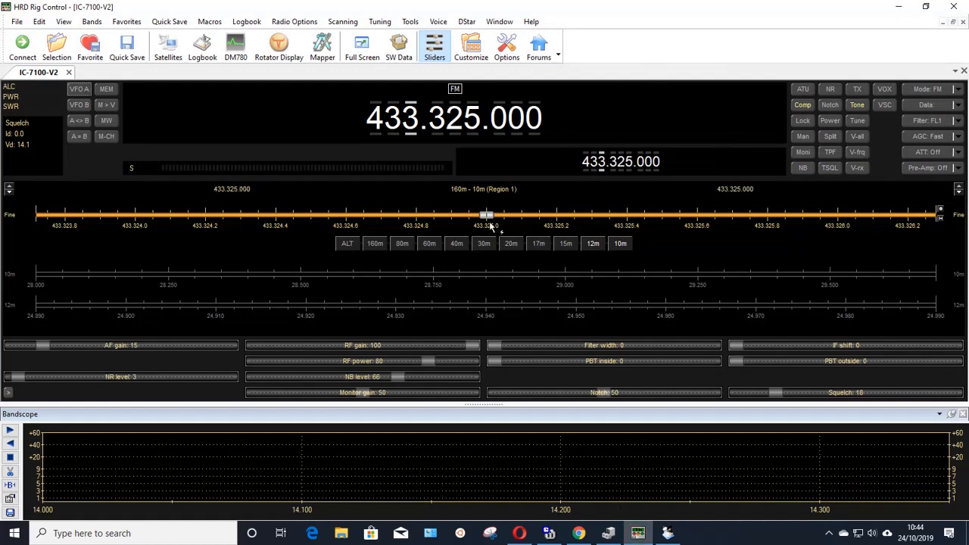
Tune the main frequency to 433.324.768, stepping the last megahertz digit down and back up.
{"action": "left_click_drag", "start_coordinate": [488, 220], "coordinate": [405, 218]}
{"action": "left_click", "coordinate": [411, 136]}
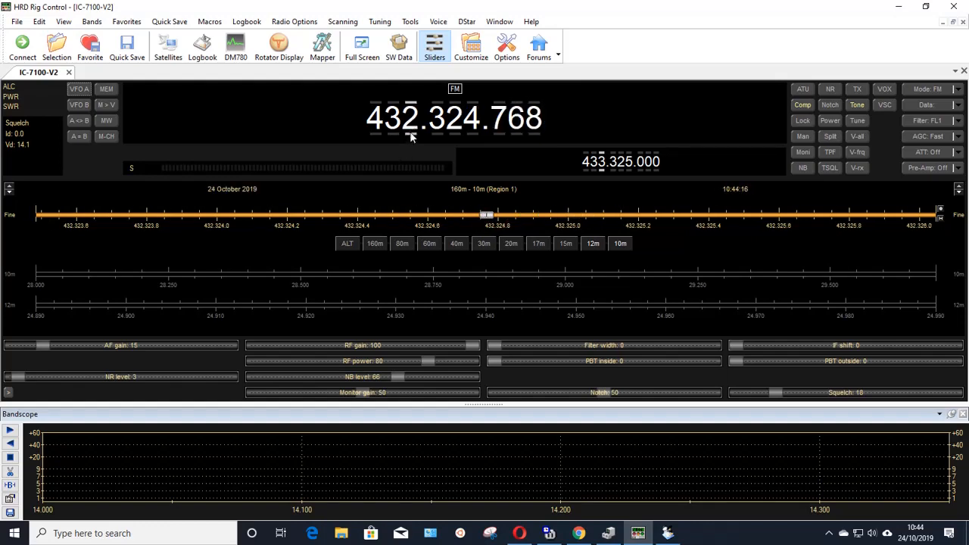
{"action": "left_click", "coordinate": [409, 110]}
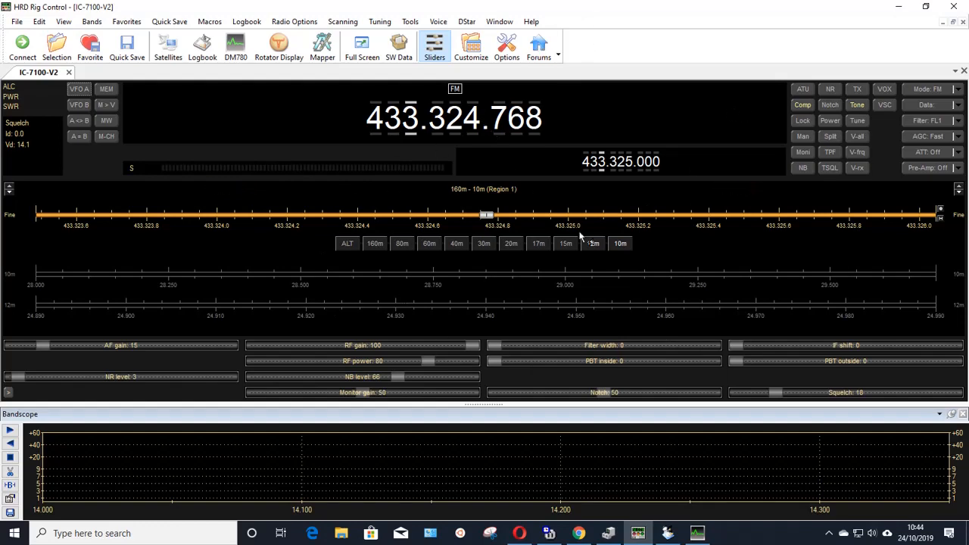
Switch to Digital Master 780 and review its callsign, PTT and soundcard program options.
{"action": "left_click", "coordinate": [700, 535]}
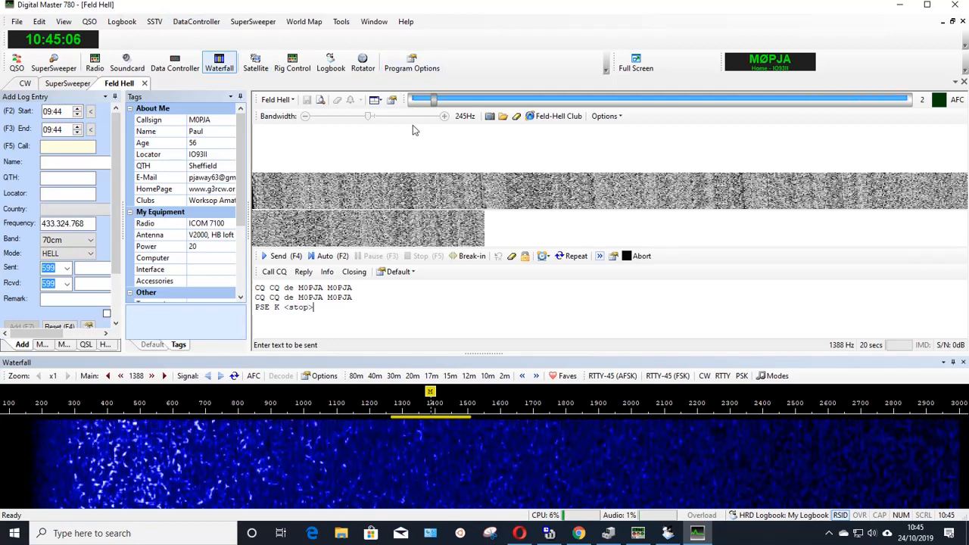
{"action": "left_click", "coordinate": [408, 68]}
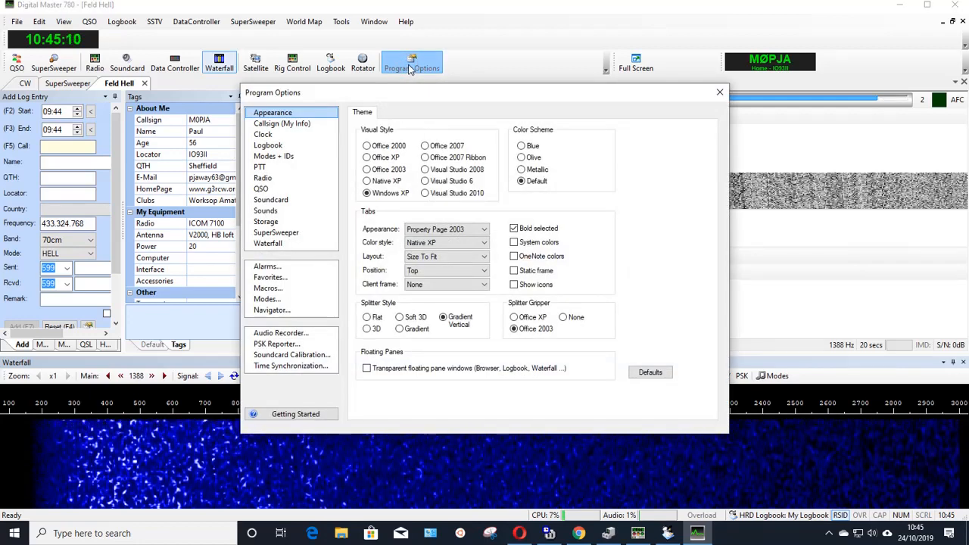
{"action": "left_click", "coordinate": [297, 124]}
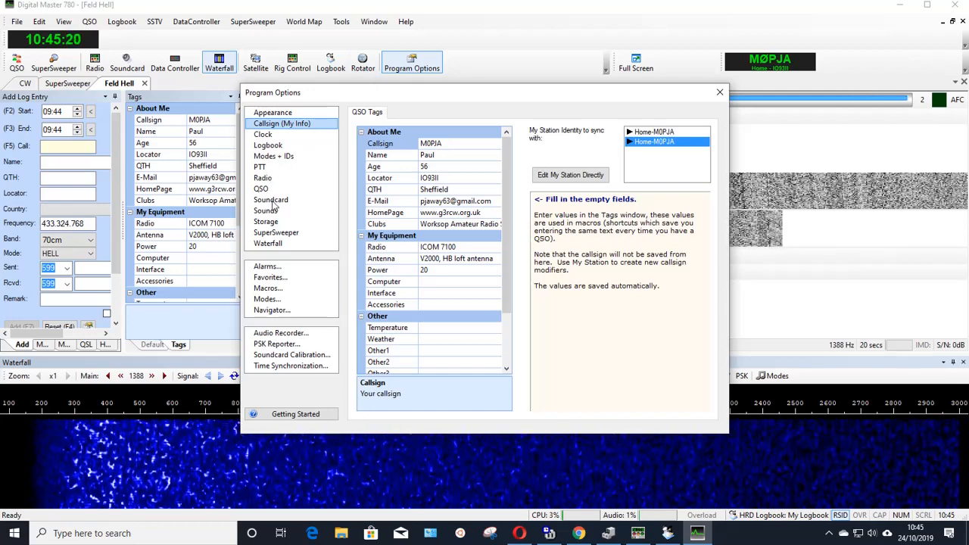
{"action": "left_click", "coordinate": [267, 168]}
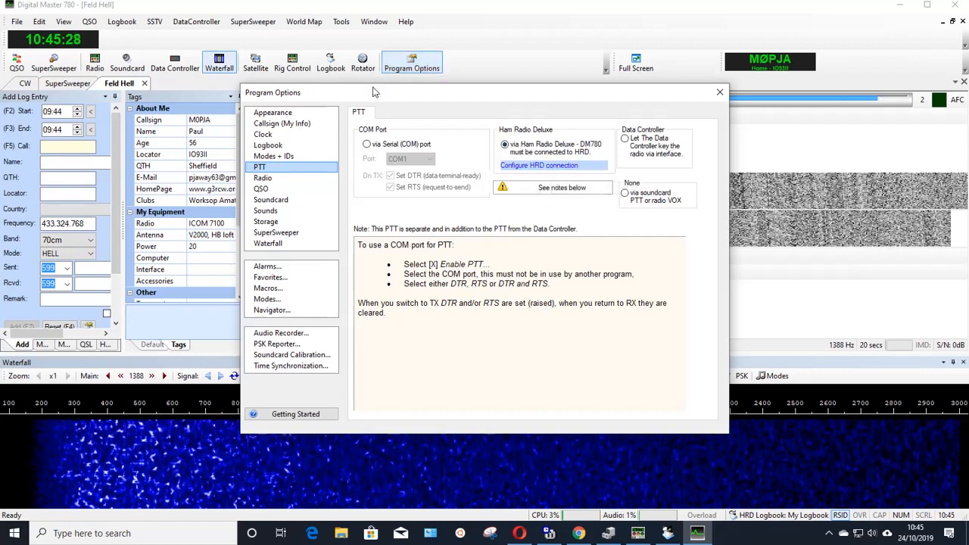
{"action": "left_click", "coordinate": [277, 200]}
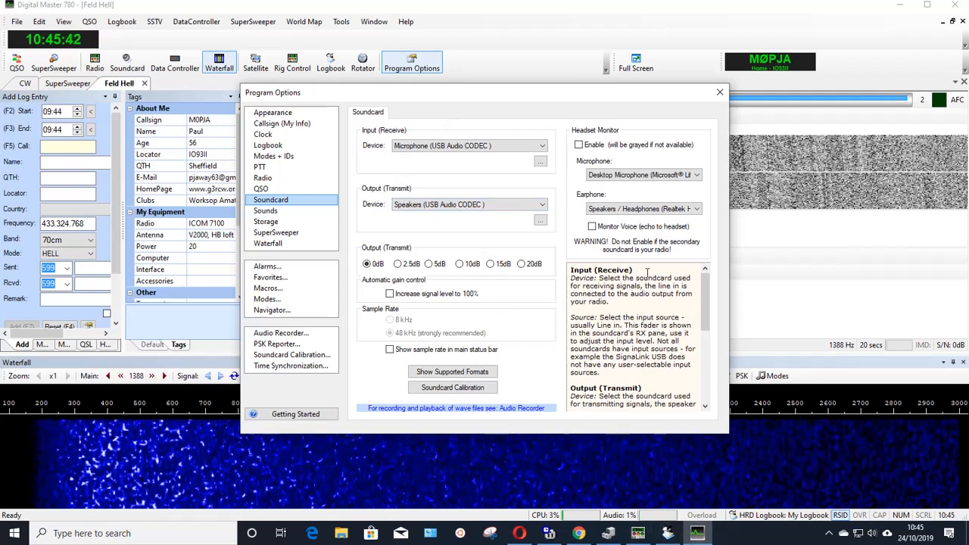
{"action": "left_click", "coordinate": [720, 92]}
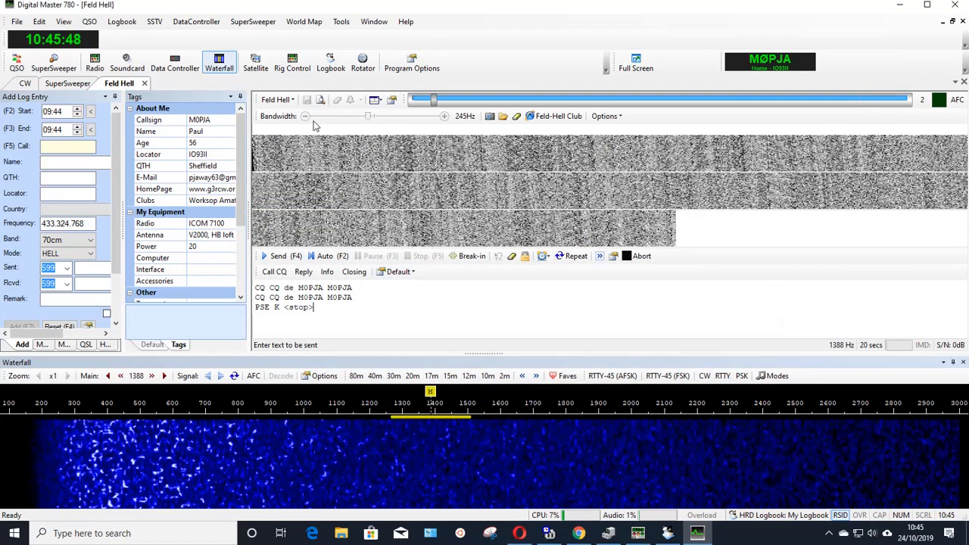
Change the operating mode from Feld Hell to RTTY-45 (AFSK).
{"action": "left_click", "coordinate": [293, 100]}
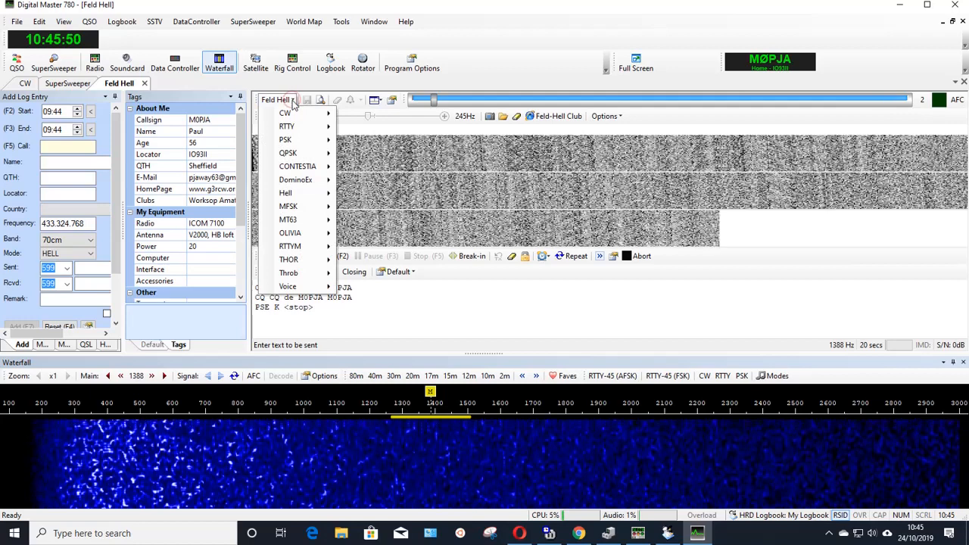
{"action": "left_click", "coordinate": [309, 105]}
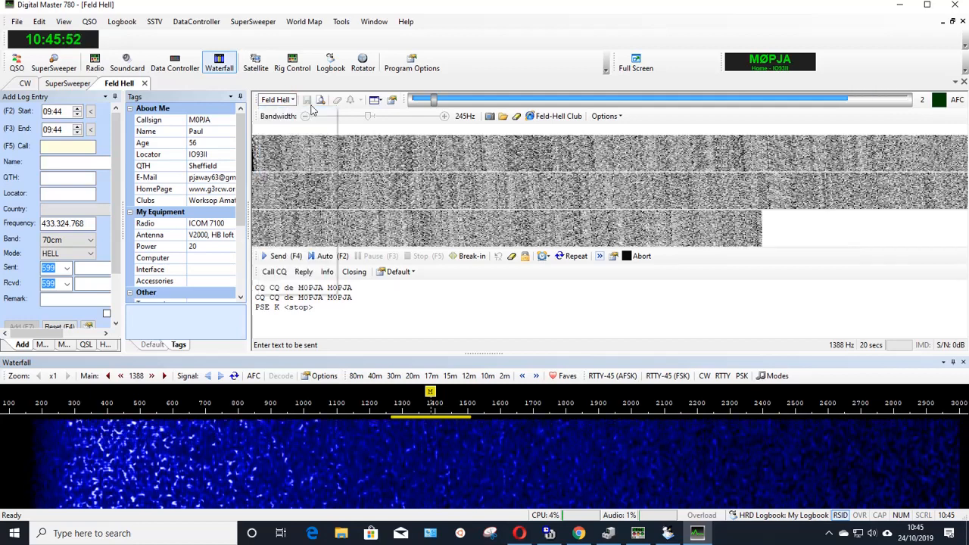
{"action": "left_click", "coordinate": [291, 102]}
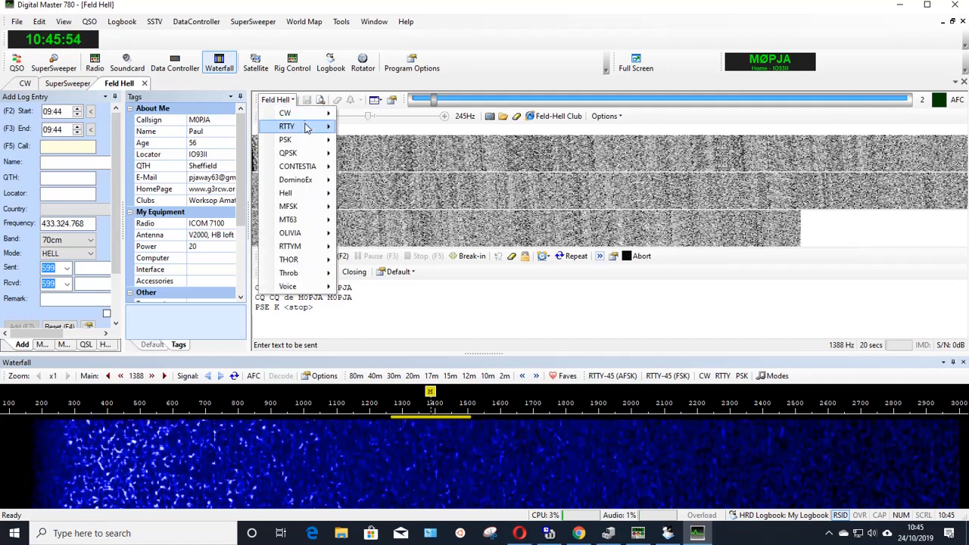
{"action": "mouse_move", "coordinate": [307, 130]}
{"action": "left_click", "coordinate": [361, 127]}
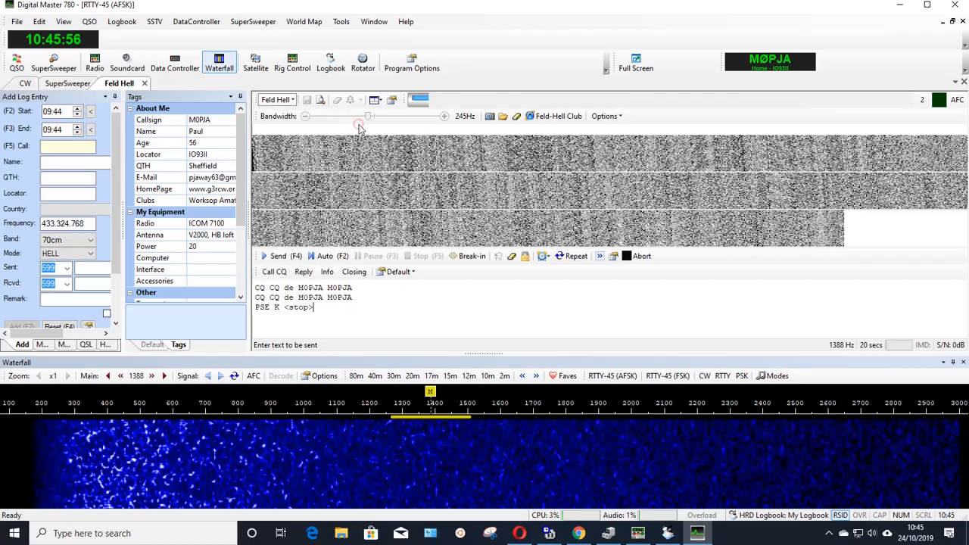
Set the operating mode to BPSK-31 from the PSK family.
{"action": "left_click", "coordinate": [291, 101]}
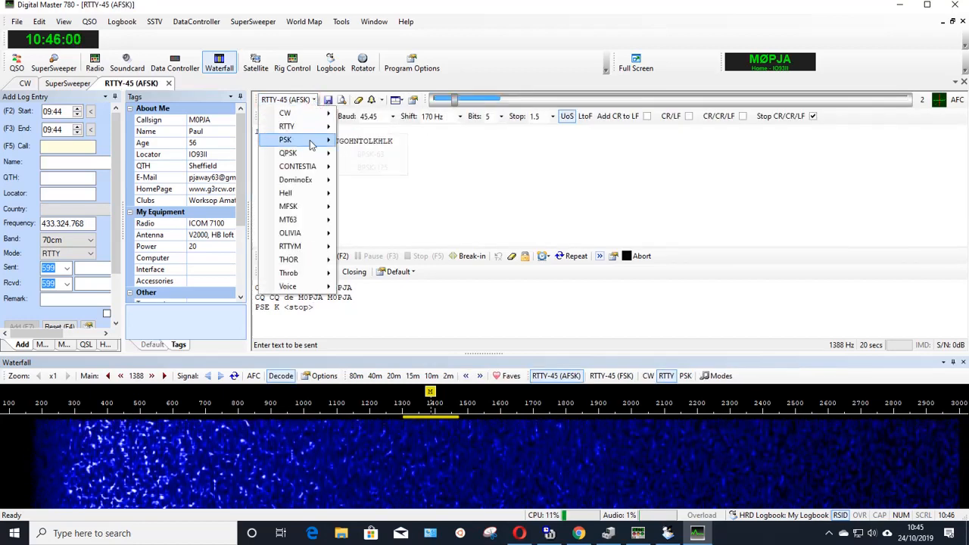
{"action": "mouse_move", "coordinate": [322, 141]}
{"action": "left_click", "coordinate": [363, 142]}
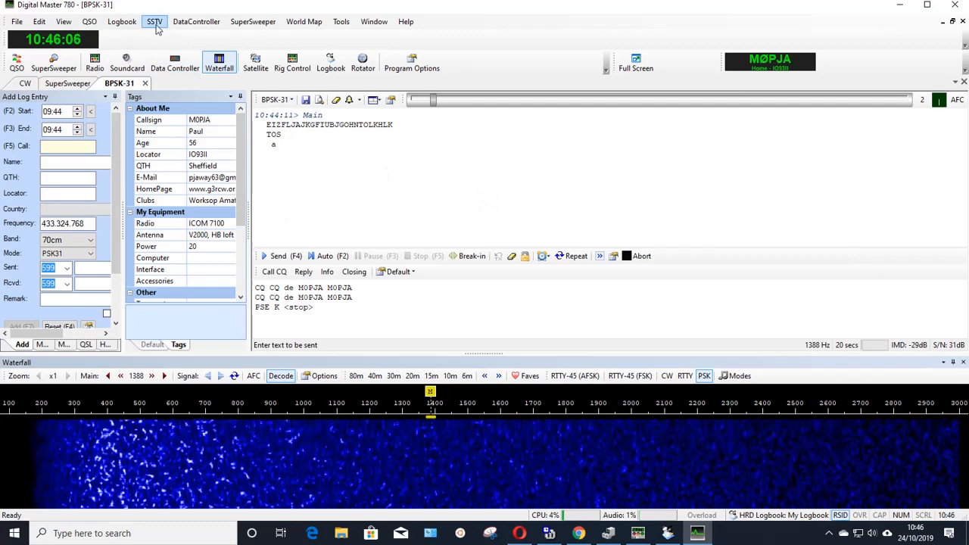
Open the SSTV display and show its transmit templates.
{"action": "left_click", "coordinate": [155, 22]}
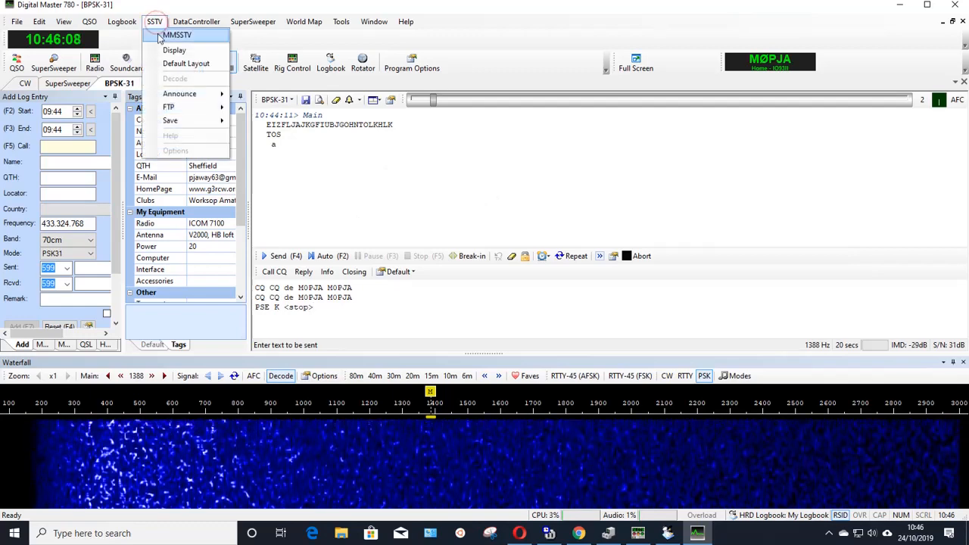
{"action": "left_click", "coordinate": [163, 51]}
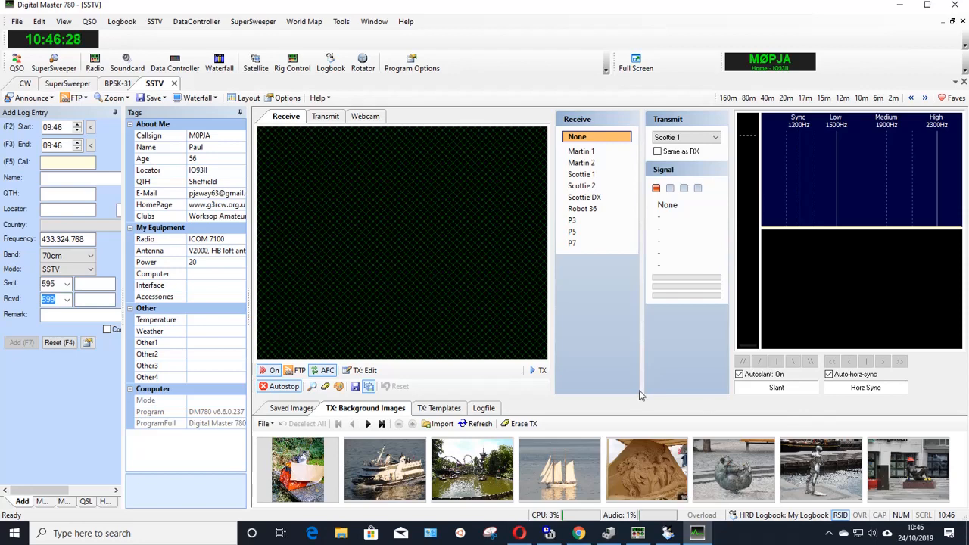
{"action": "left_click", "coordinate": [438, 408]}
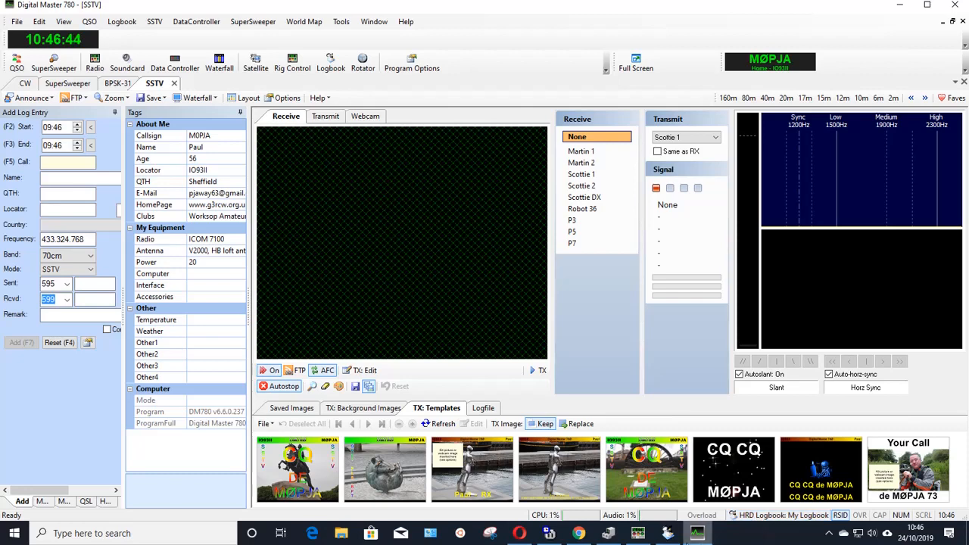
Minimise Digital Master 780, HRD Logbook and any other open windows to reveal the Windows desktop.
{"action": "mouse_move", "coordinate": [712, 537]}
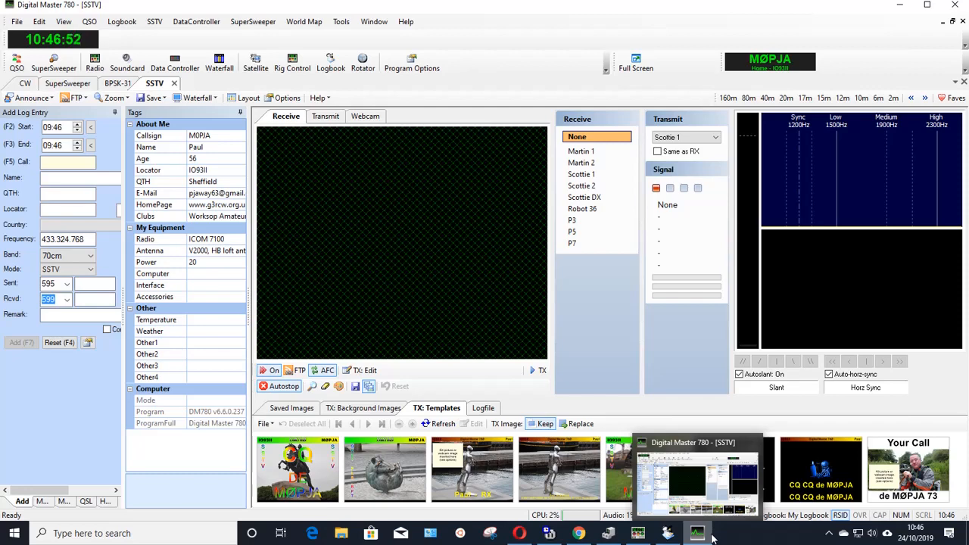
{"action": "key", "text": "super"}
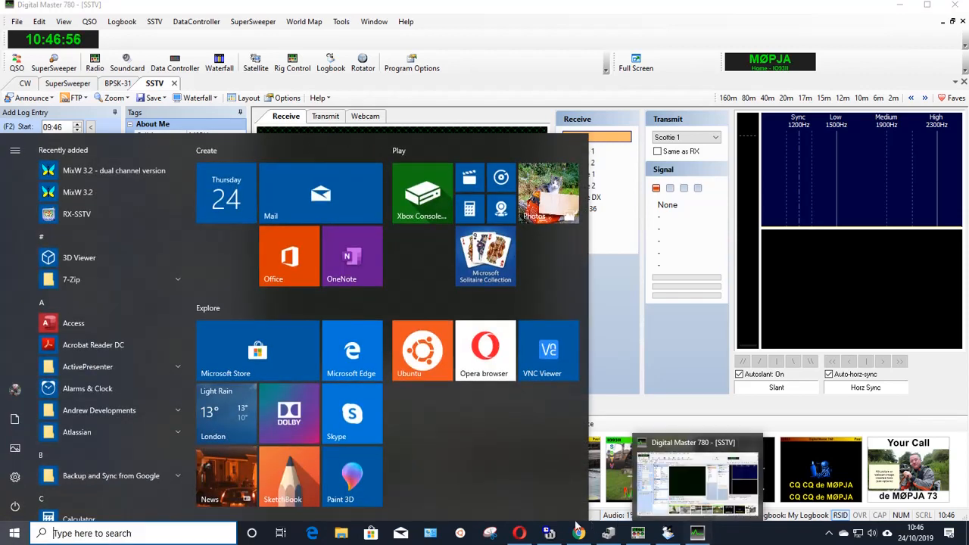
{"action": "mouse_move", "coordinate": [481, 540]}
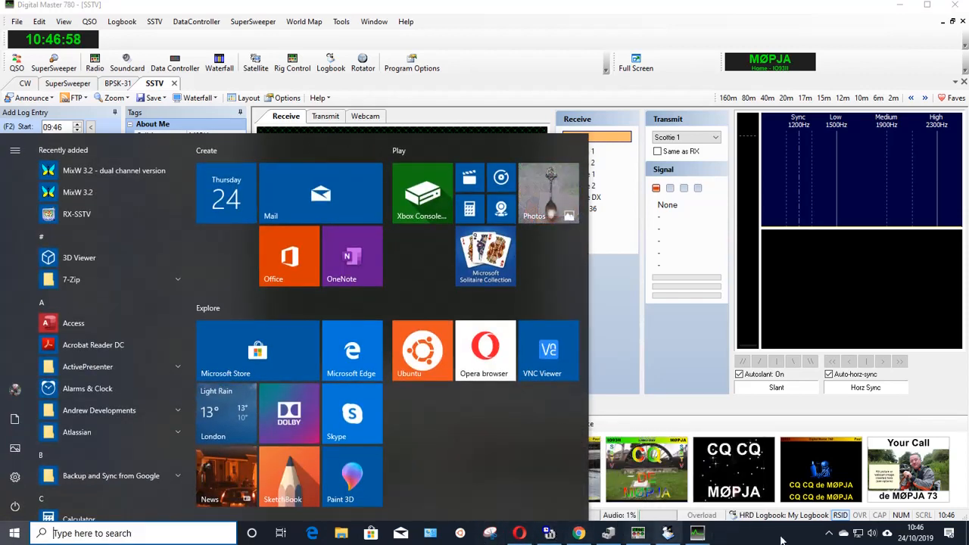
{"action": "left_click", "coordinate": [901, 6]}
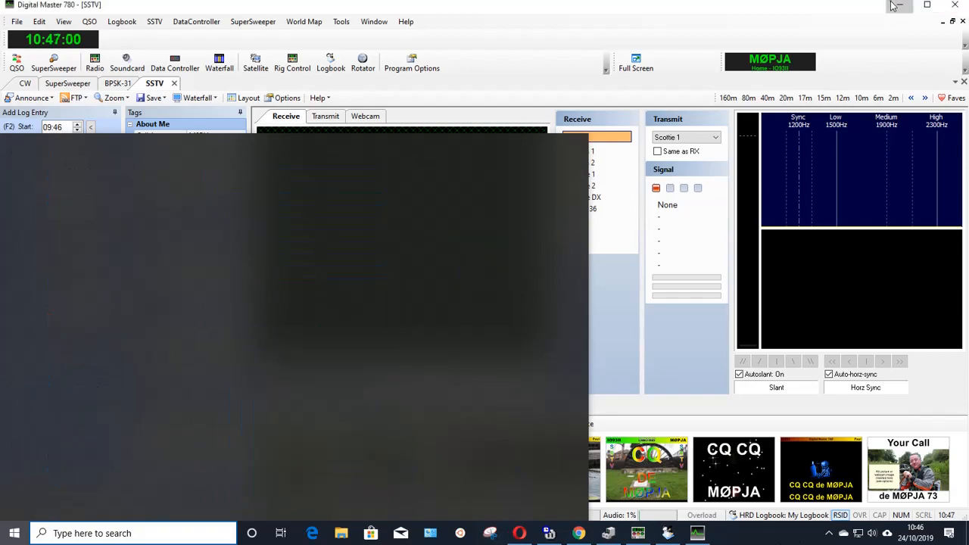
{"action": "left_click", "coordinate": [900, 6]}
{"action": "left_click", "coordinate": [900, 6]}
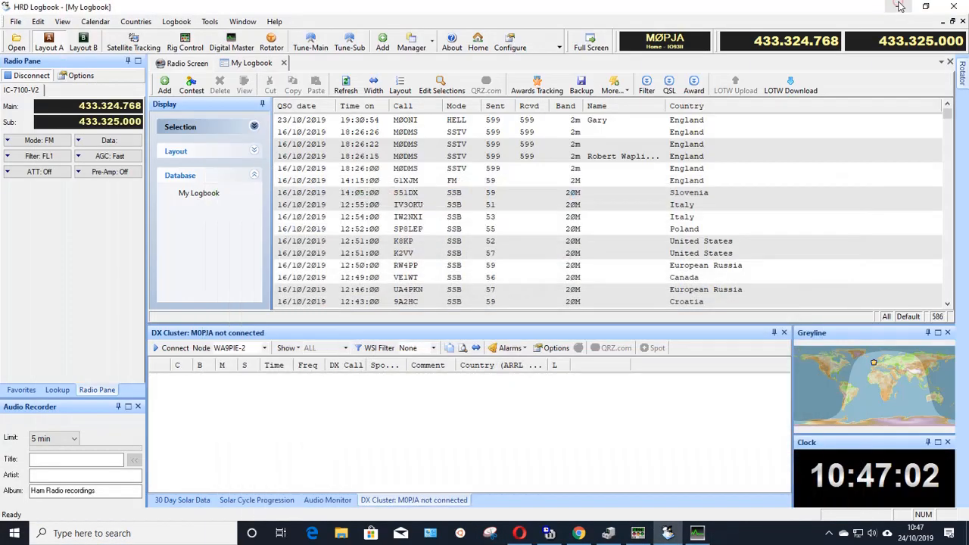
{"action": "left_click", "coordinate": [891, 12]}
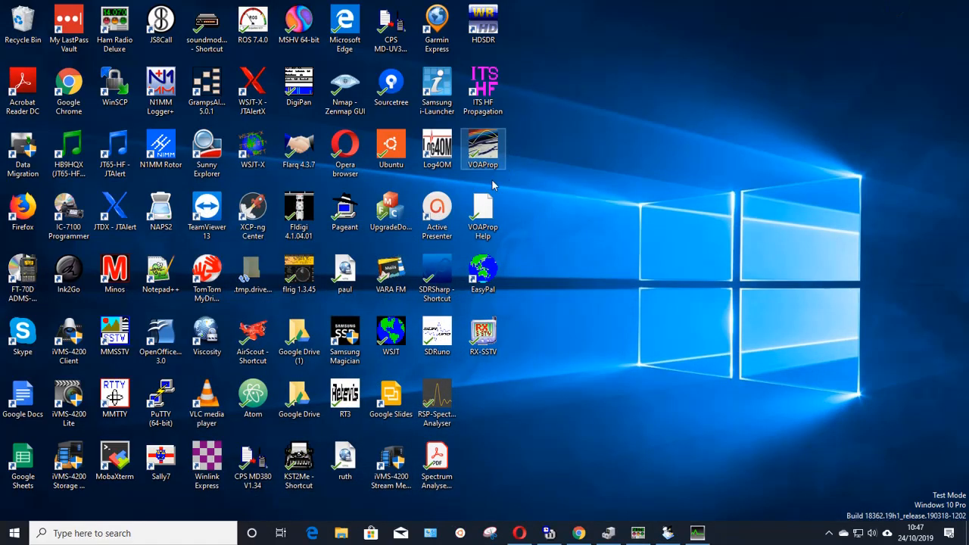